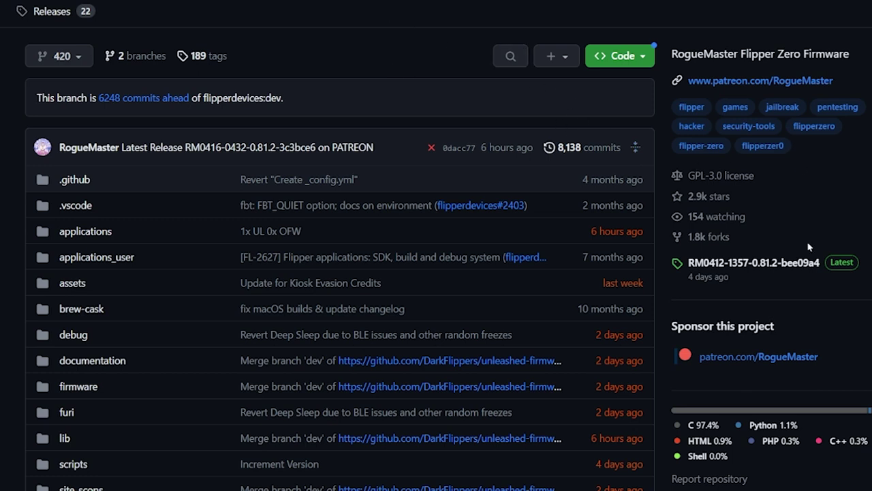
- Open the latest RogueMaster release and download RM0412-1357-0.81.2-bee09a4-NoAnim.zip from its assets
{"action": "left_click", "coordinate": [799, 262]}
{"action": "scroll", "coordinate": [453, 285], "scroll_direction": "down", "scroll_amount": 10}
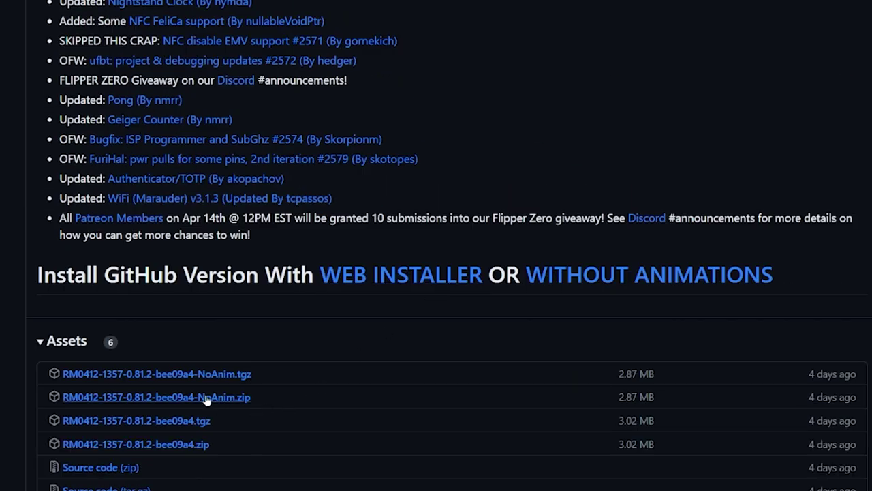
{"action": "left_click", "coordinate": [206, 398]}
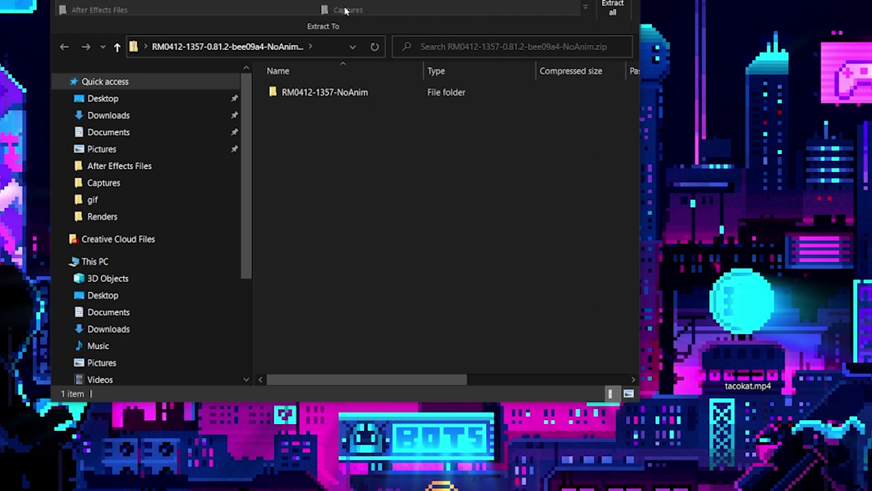
- Extract the entire NoAnim firmware archive to a desktop folder and minimize the browser
{"action": "left_click", "coordinate": [613, 7]}
{"action": "left_click", "coordinate": [590, 395]}
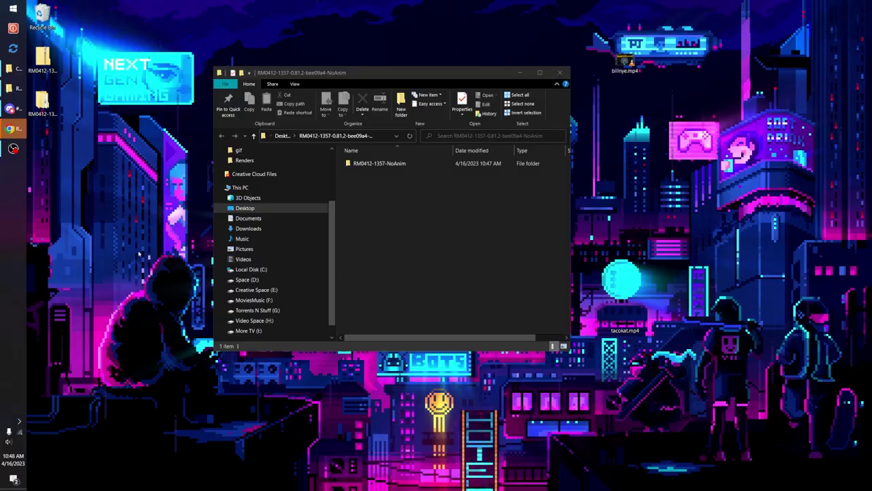
{"action": "left_click", "coordinate": [10, 129]}
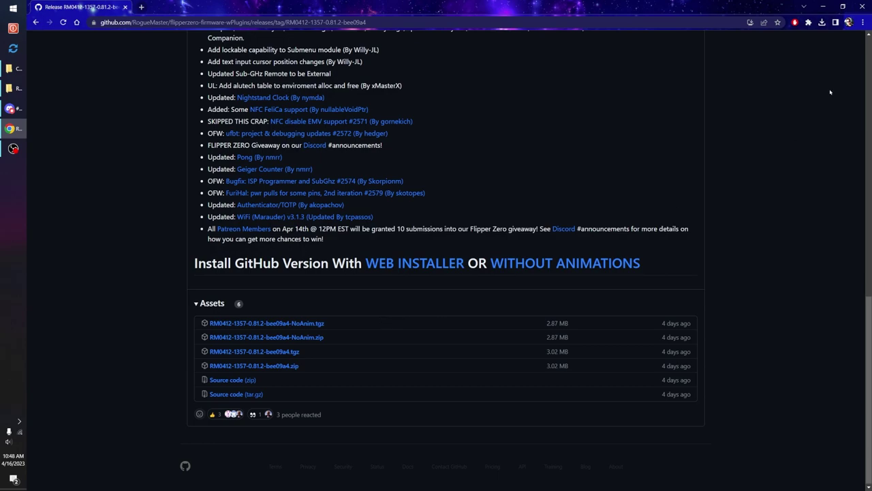
{"action": "left_click", "coordinate": [822, 7]}
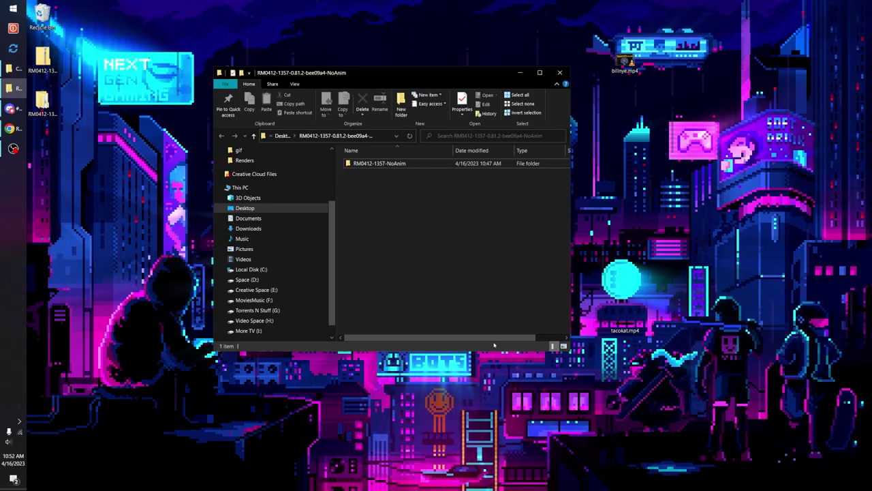
- Launch qFlipper and open the SD card's Update folder in its file manager
{"action": "key", "text": "super"}
{"action": "type", "text": "qf"}
{"action": "key", "text": "Return"}
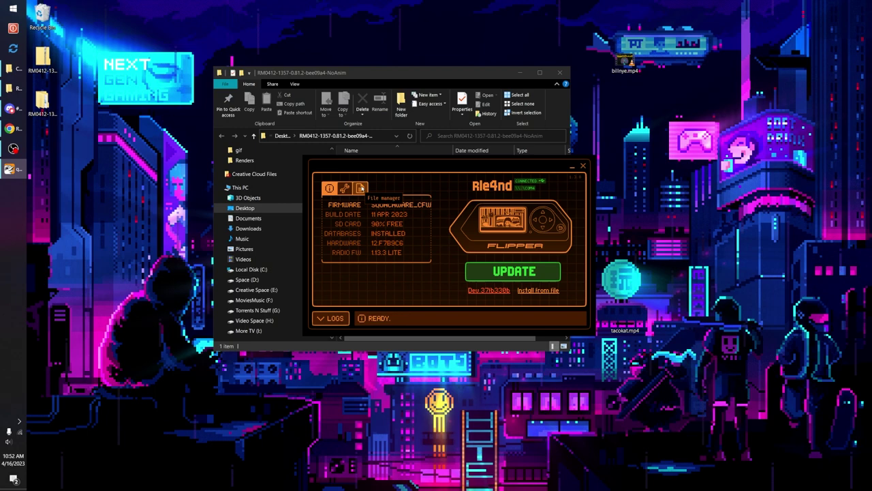
{"action": "left_click", "coordinate": [361, 188]}
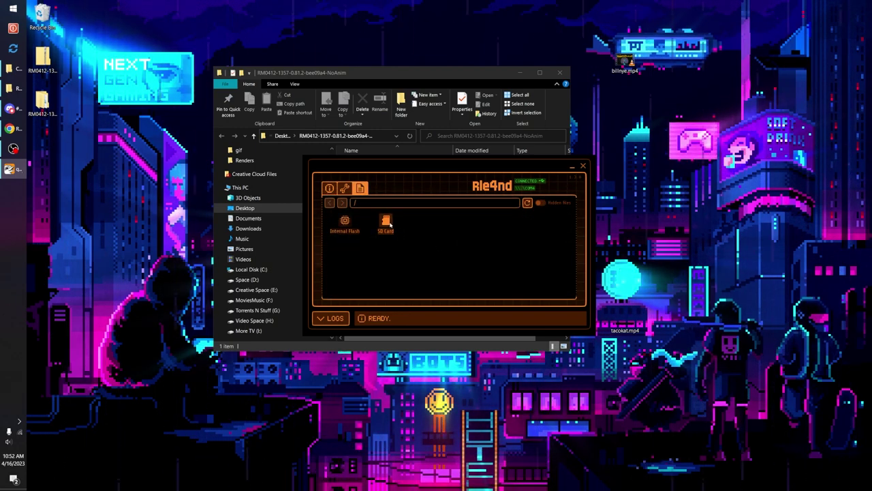
{"action": "double_click", "coordinate": [385, 222]}
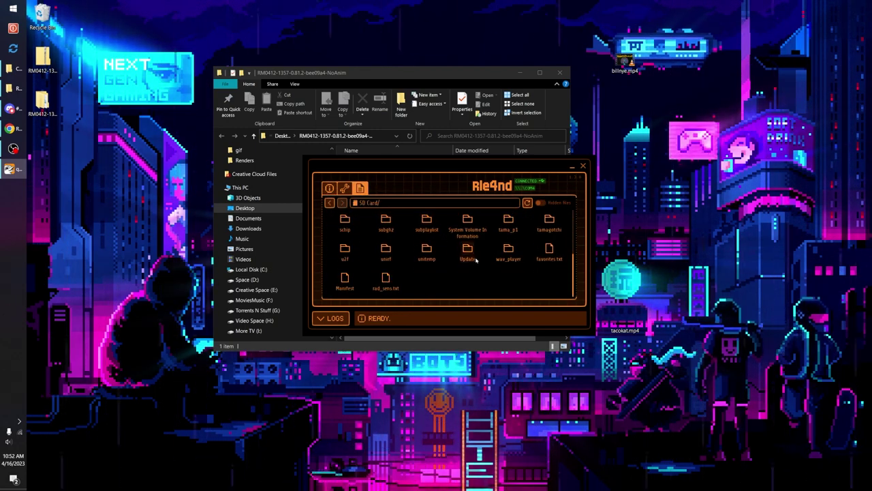
{"action": "double_click", "coordinate": [469, 252]}
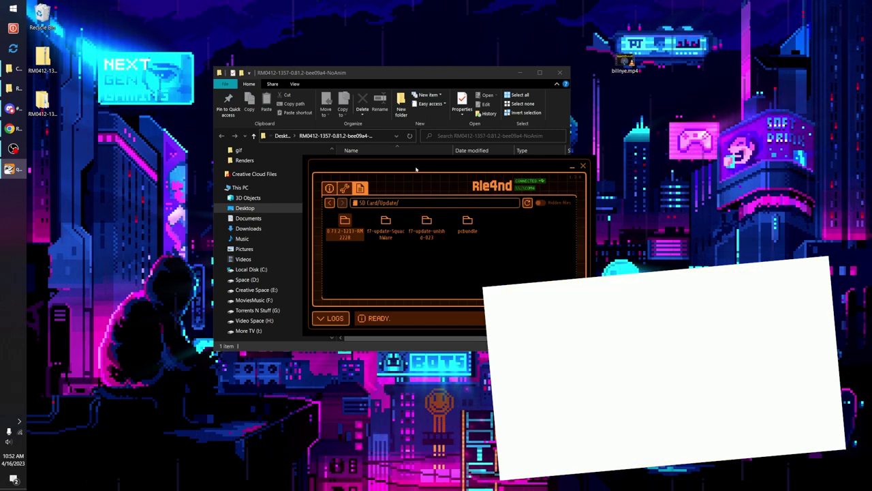
- Copy the extracted RM0412-1357-NoAnim folder into the SD card's Update folder
{"action": "left_click_drag", "start_coordinate": [428, 175], "coordinate": [380, 199]}
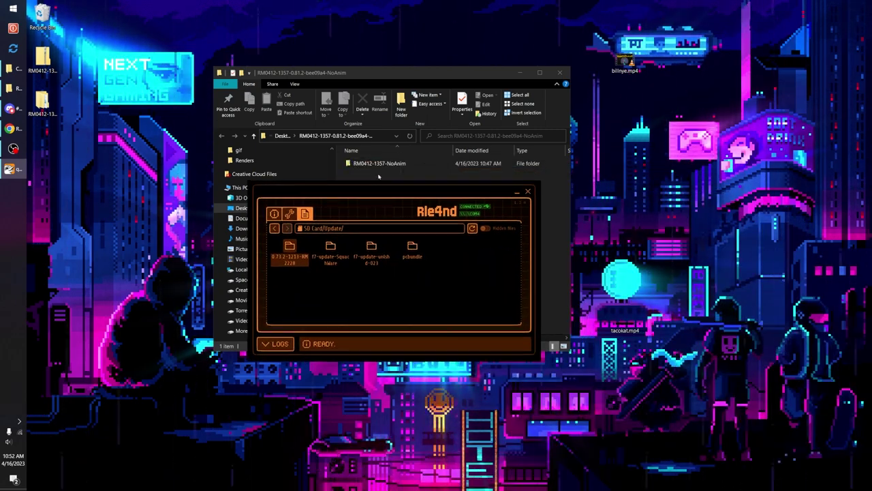
{"action": "left_click_drag", "start_coordinate": [376, 164], "coordinate": [468, 263]}
{"action": "left_click", "coordinate": [363, 292]}
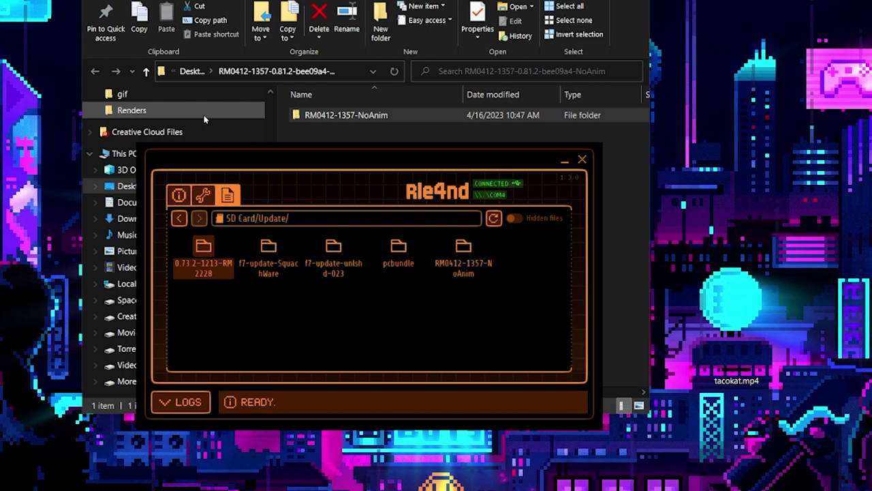
- Open the Flipper's remote control view and bring up the device's full file Browser
{"action": "left_click", "coordinate": [178, 195]}
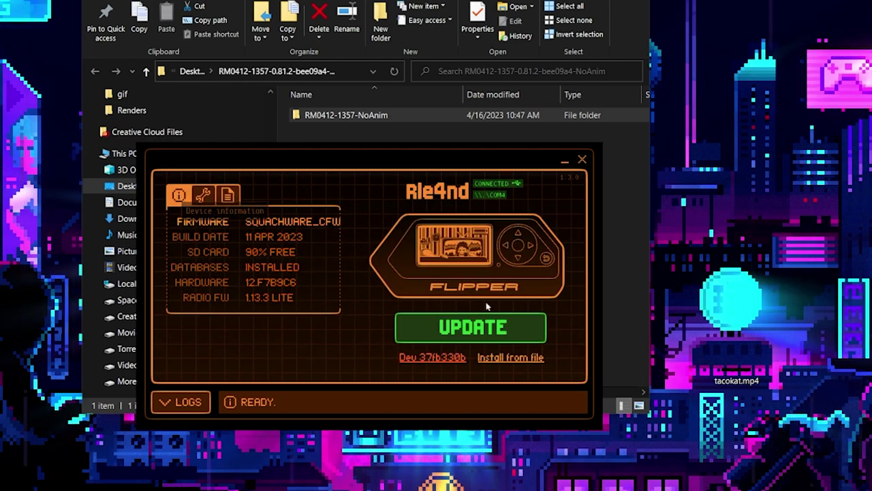
{"action": "left_click", "coordinate": [481, 267]}
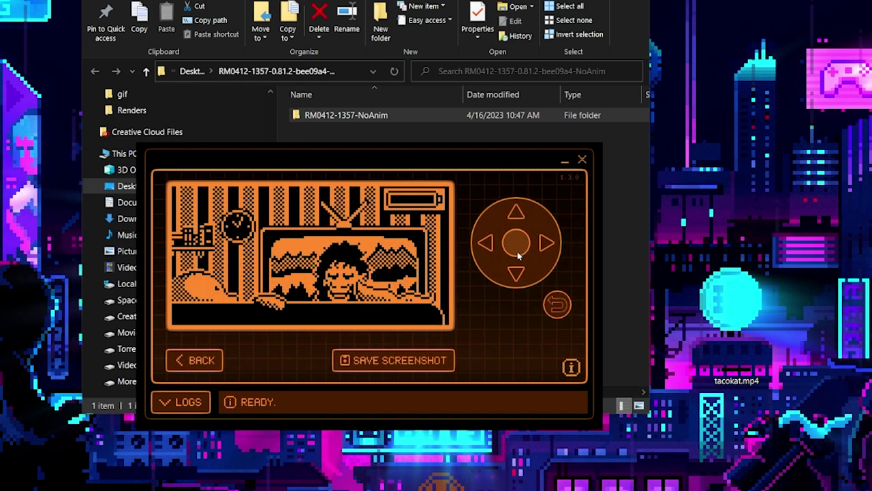
{"action": "left_click", "coordinate": [517, 278]}
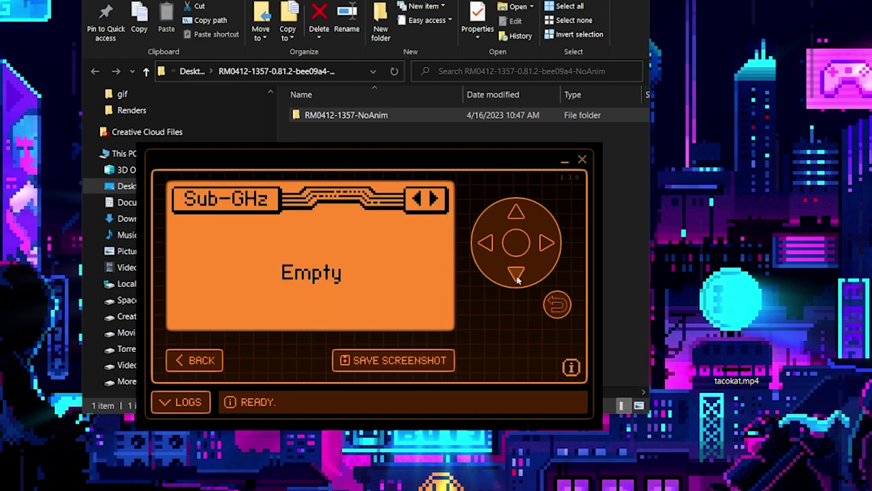
{"action": "left_click", "coordinate": [486, 244]}
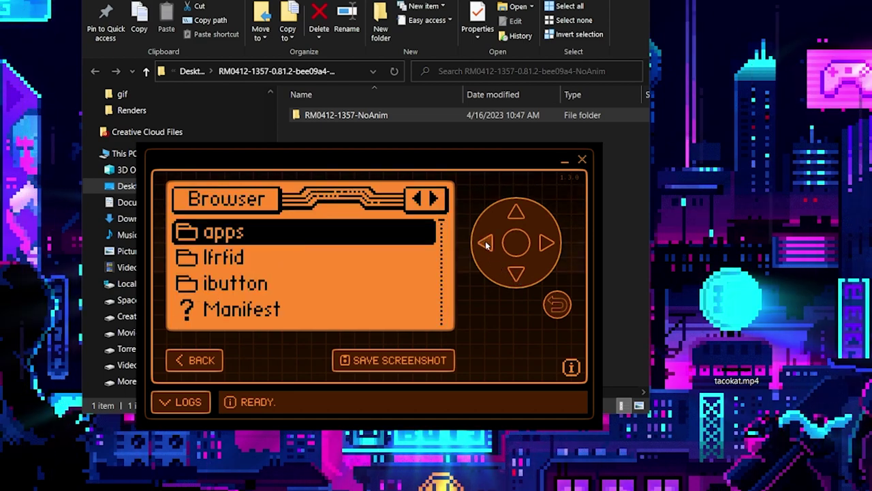
- Find and open the Update folder in the device's file Browser
{"action": "left_click", "coordinate": [515, 216]}
{"action": "left_click", "coordinate": [515, 217]}
{"action": "double_click", "coordinate": [515, 217]}
{"action": "left_click", "coordinate": [515, 217]}
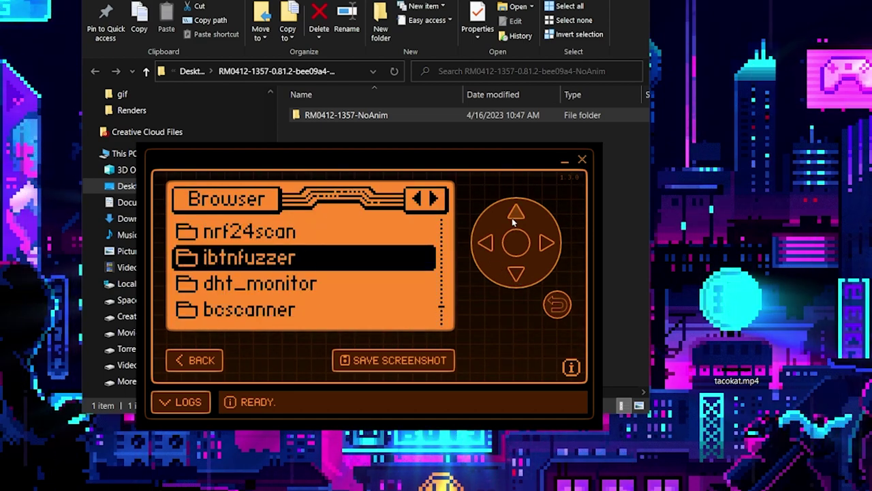
{"action": "left_click", "coordinate": [515, 217]}
{"action": "left_click", "coordinate": [515, 217]}
{"action": "left_click", "coordinate": [515, 217]}
{"action": "left_click", "coordinate": [515, 217]}
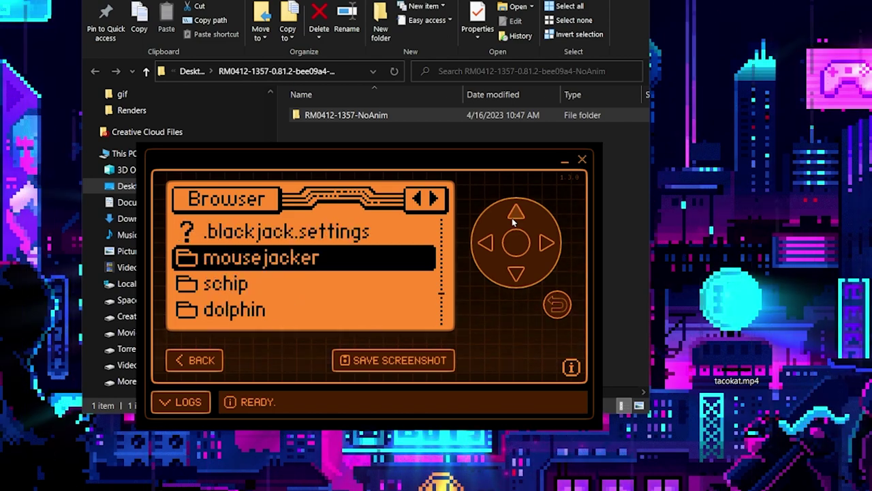
{"action": "left_click", "coordinate": [515, 217]}
{"action": "left_click", "coordinate": [515, 217]}
{"action": "left_click", "coordinate": [507, 250]}
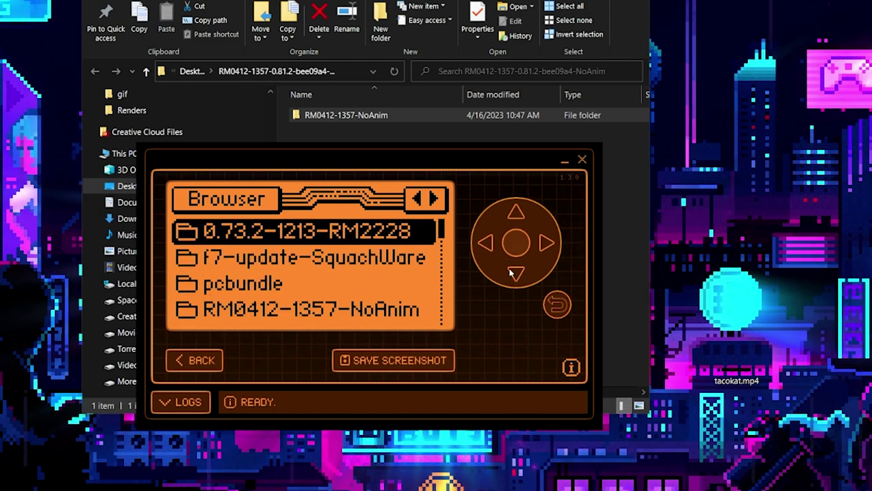
- Open the RM0412-1357-NoAnim folder in the device's file Browser
{"action": "left_click", "coordinate": [519, 273]}
{"action": "left_click", "coordinate": [519, 273]}
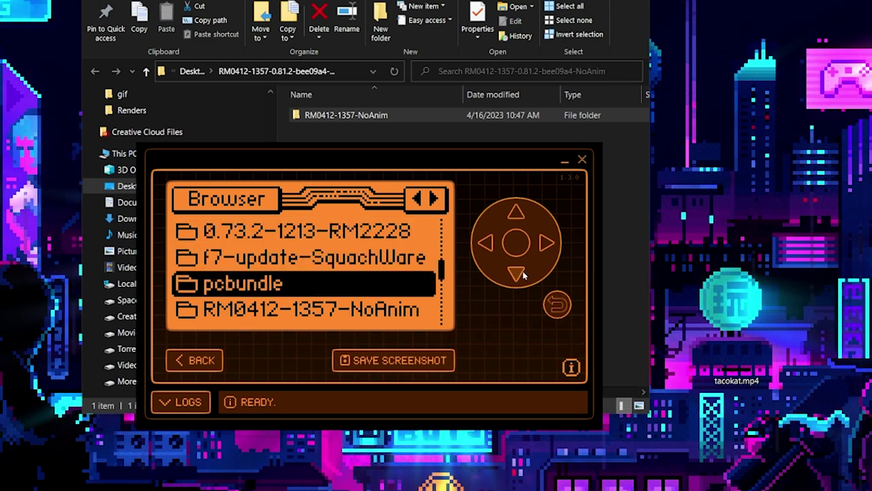
{"action": "left_click", "coordinate": [518, 273]}
{"action": "left_click", "coordinate": [517, 246]}
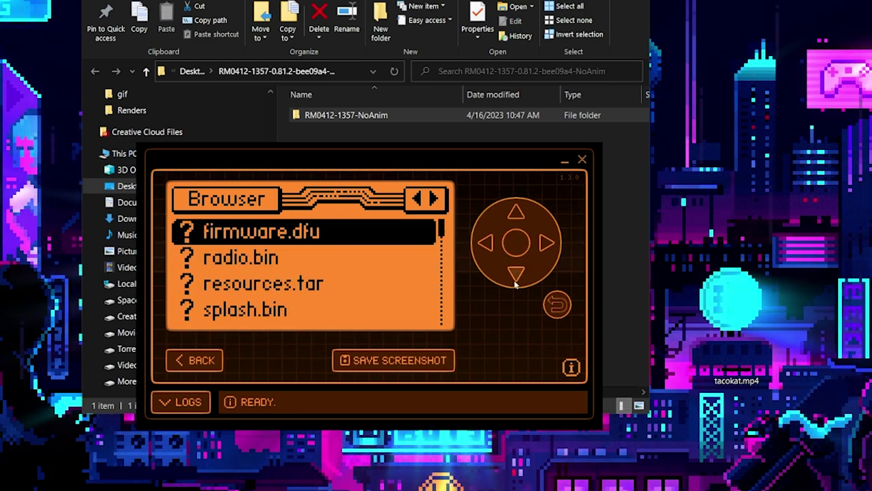
- Run the update file in the RM0412-1357-NoAnim folder and install the RM420FAP firmware
{"action": "left_click", "coordinate": [516, 274]}
{"action": "left_click", "coordinate": [516, 274]}
{"action": "left_click", "coordinate": [517, 274]}
{"action": "left_click", "coordinate": [517, 274]}
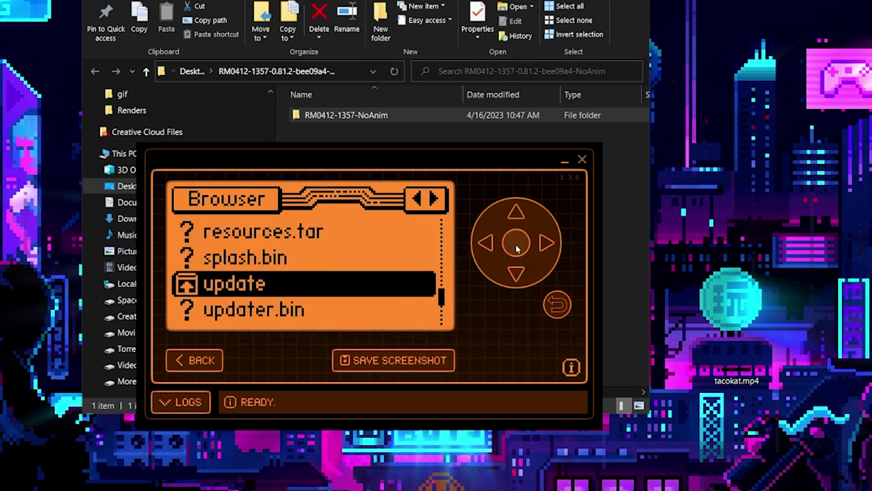
{"action": "left_click", "coordinate": [516, 245]}
{"action": "left_click", "coordinate": [516, 245]}
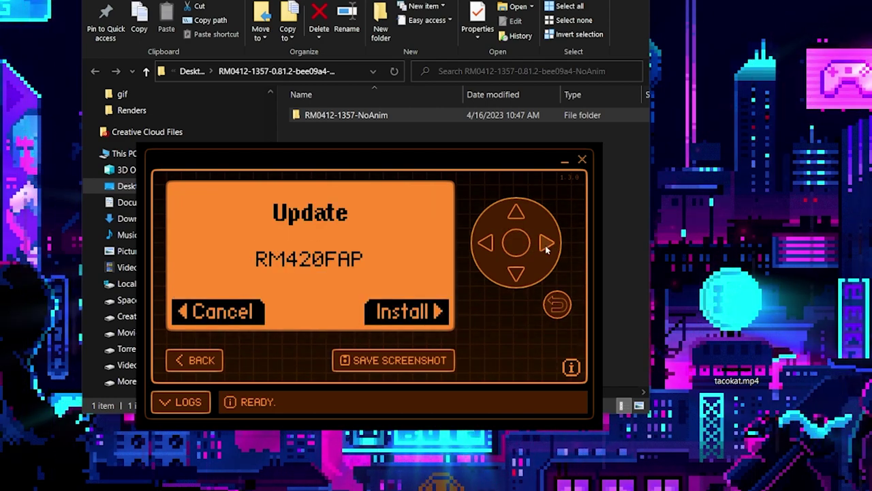
{"action": "left_click", "coordinate": [546, 246]}
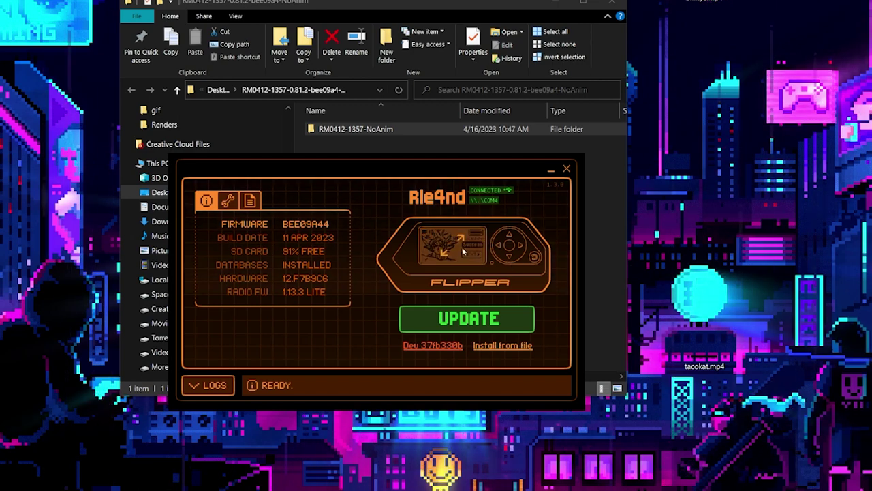
- Dismiss the firmware update notice on the Flipper's remote screen and open the device's file Browser
{"action": "left_click", "coordinate": [463, 252]}
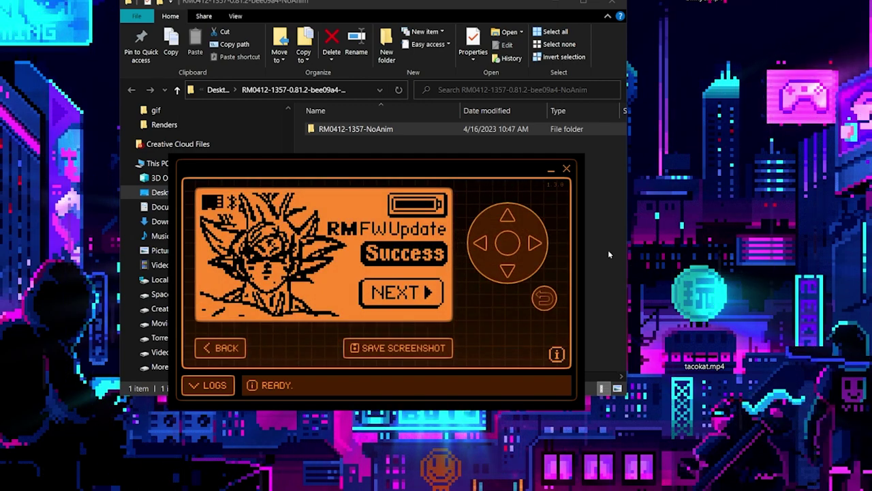
{"action": "left_click", "coordinate": [533, 244]}
{"action": "left_click", "coordinate": [507, 247]}
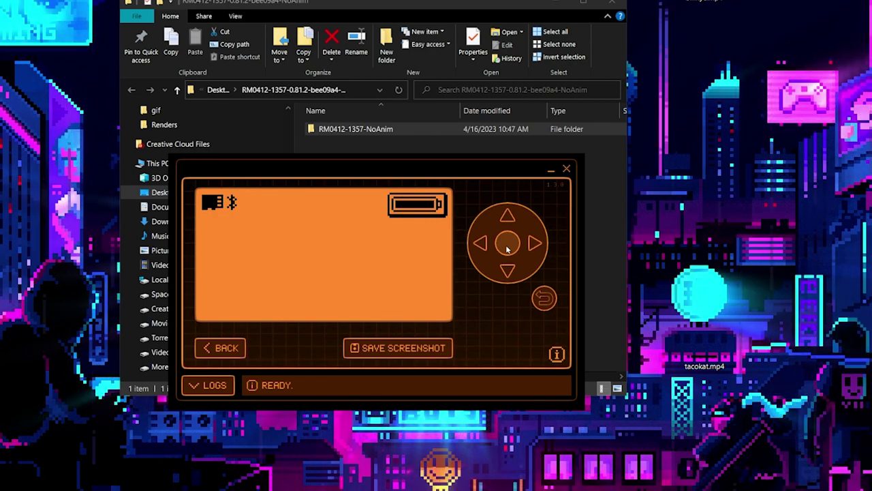
{"action": "left_click", "coordinate": [507, 247]}
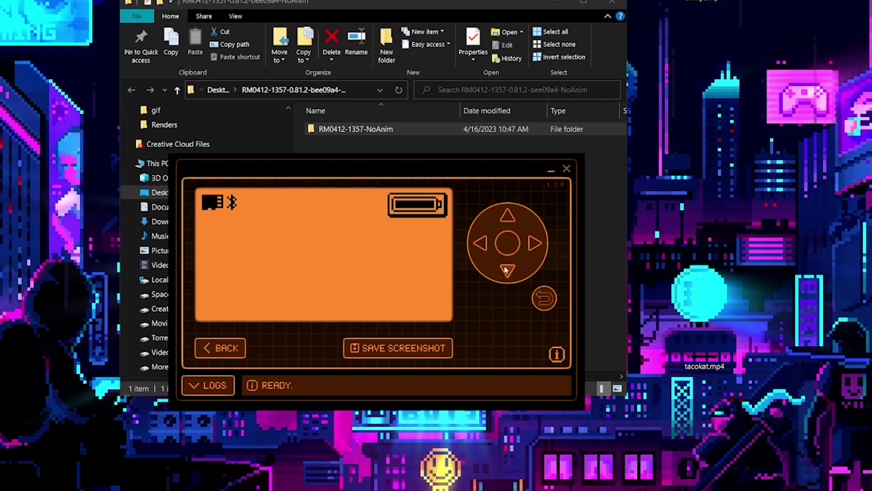
{"action": "left_click", "coordinate": [506, 270]}
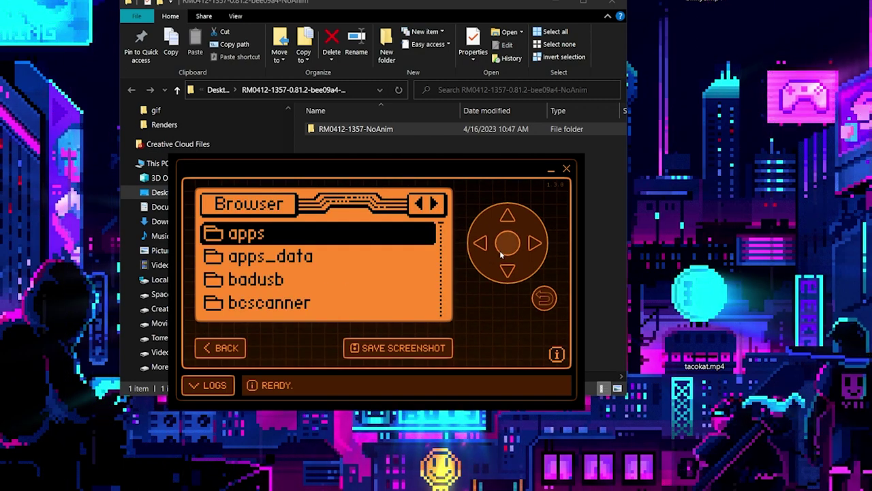